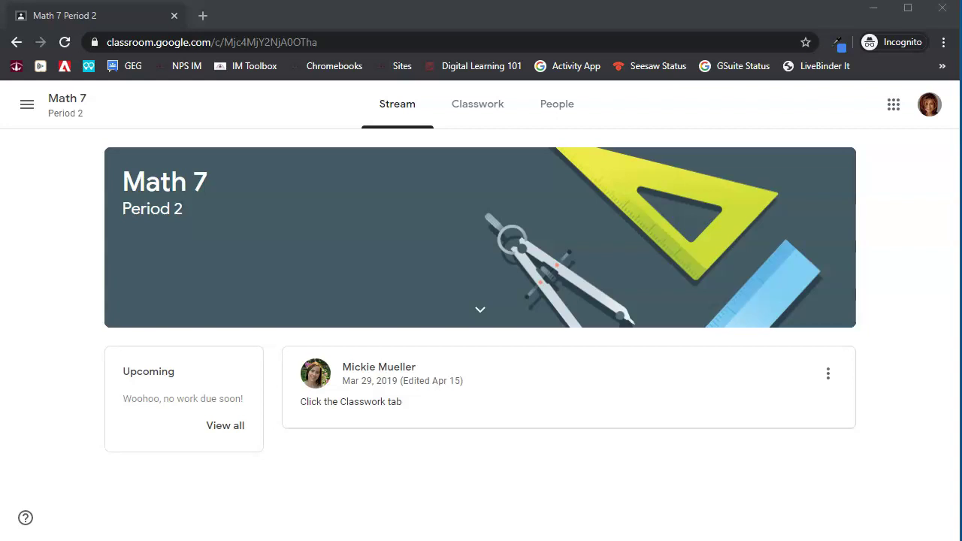
Open the Explore the Fibonacci Sequence material under Week of April 20 in the classwork and view its full page.
left_click(473, 109)
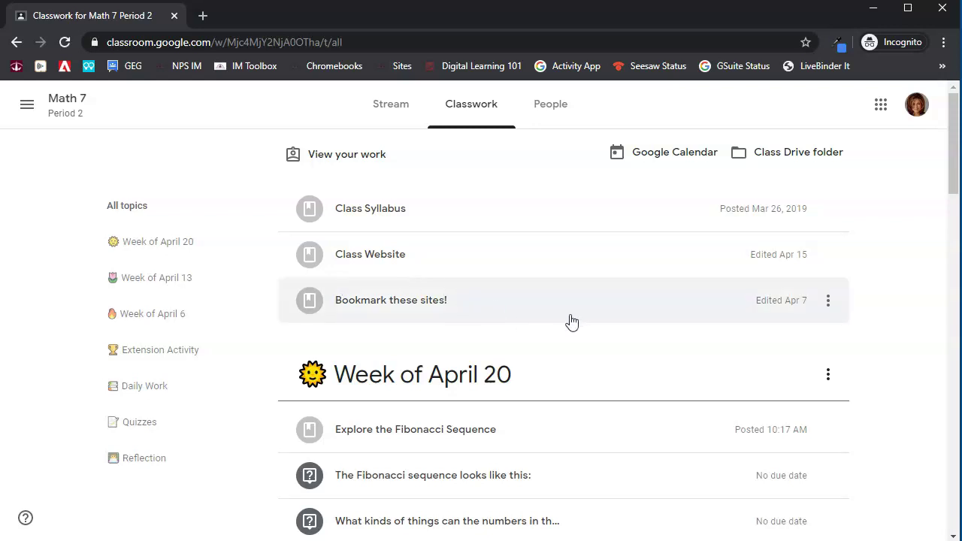
scroll(571, 321, "down", 3)
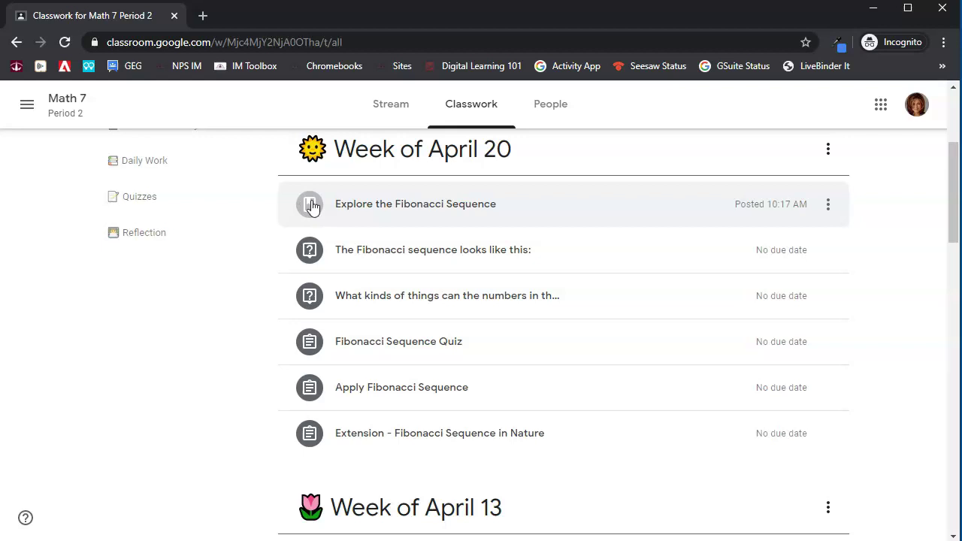
left_click(371, 208)
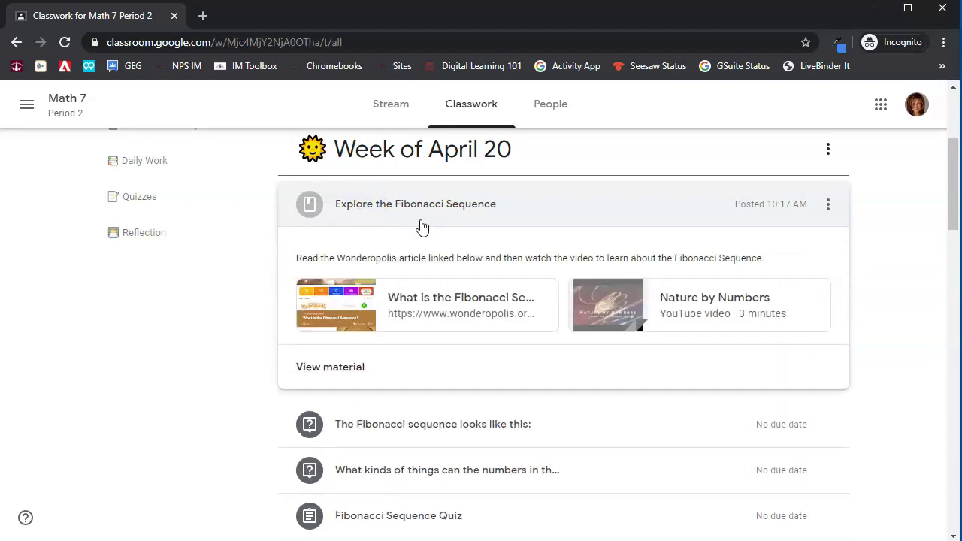
left_click(331, 368)
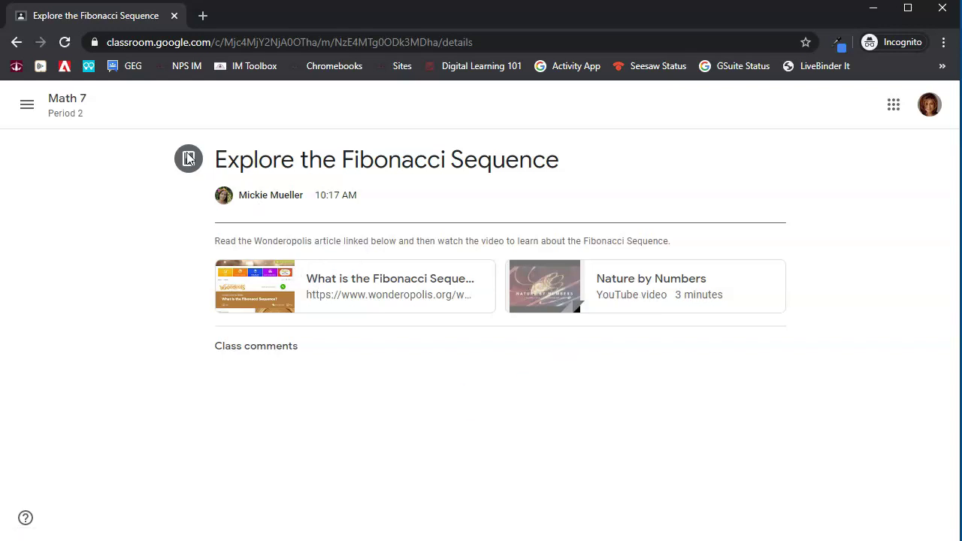
Return to the Math 7 classwork list and collapse the Explore the Fibonacci Sequence material.
left_click(61, 102)
left_click(469, 108)
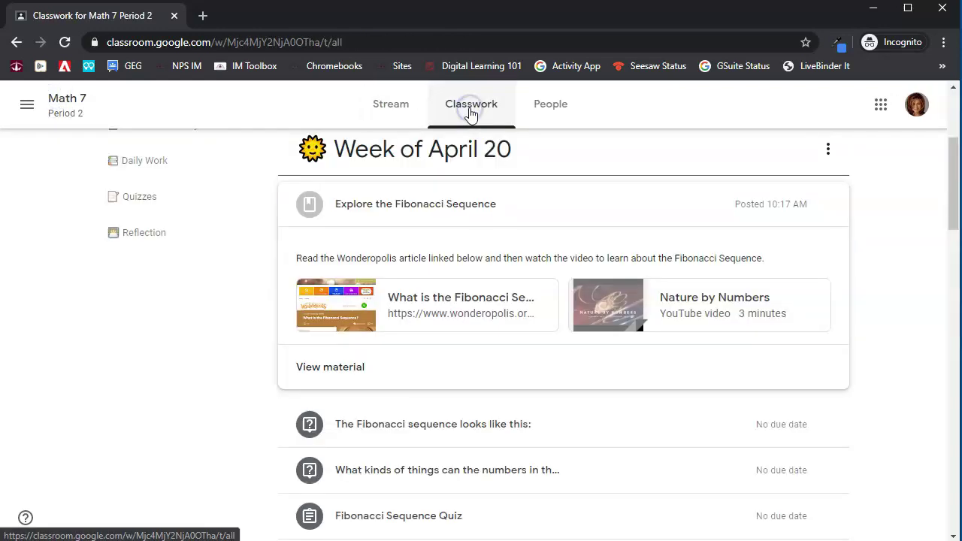
left_click(331, 201)
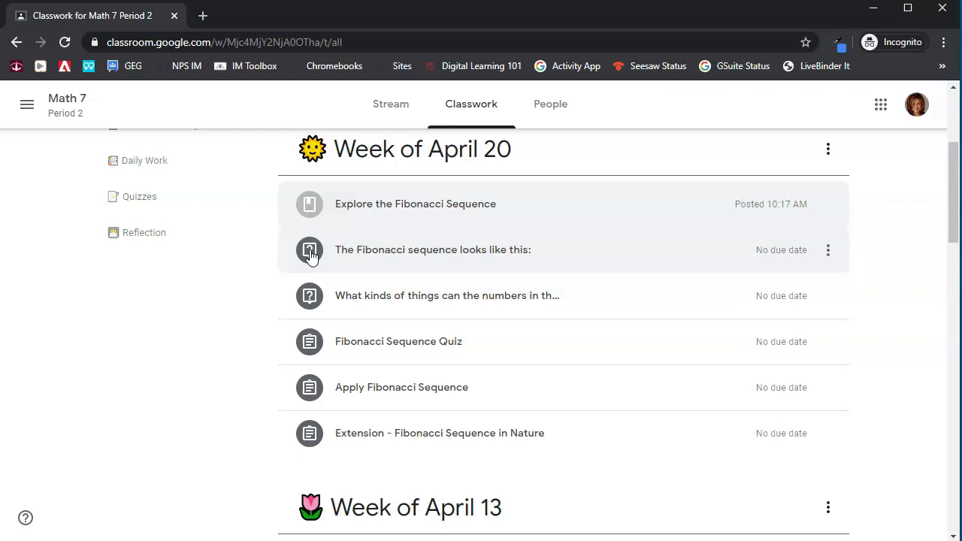
Answer the question "The Fibonacci sequence looks like this:" with "0, 1, 2, 3, 4, 5, 6, 7, ..." and turn it in.
left_click(310, 254)
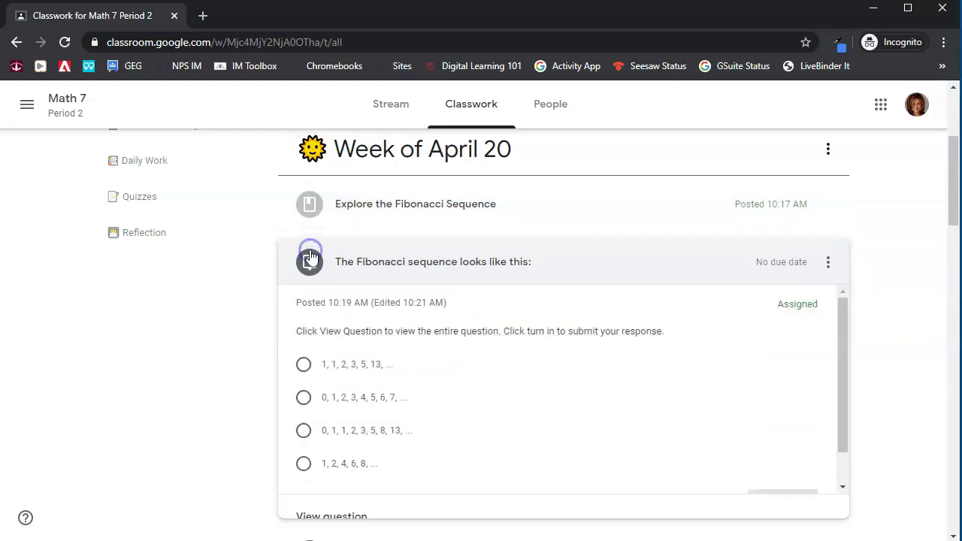
scroll(466, 309, "down", 1)
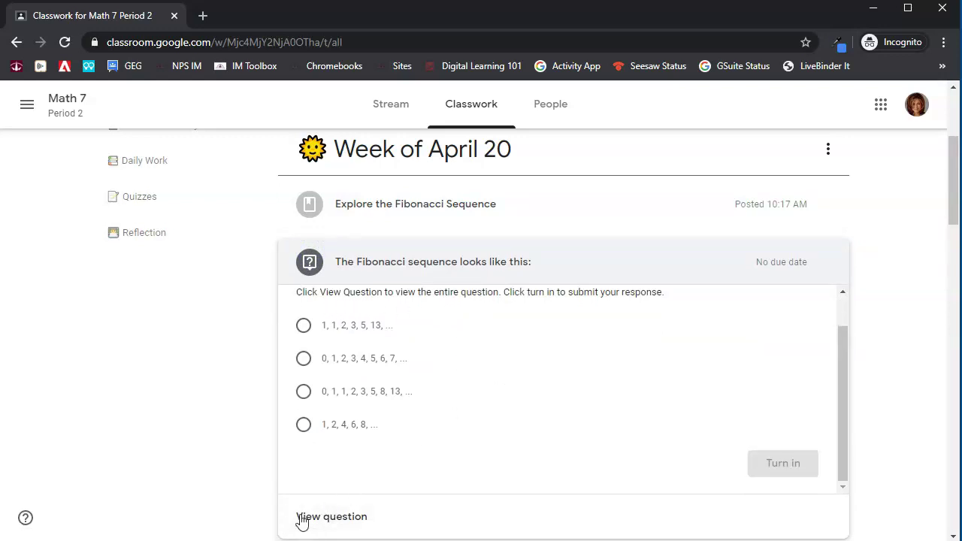
left_click(348, 519)
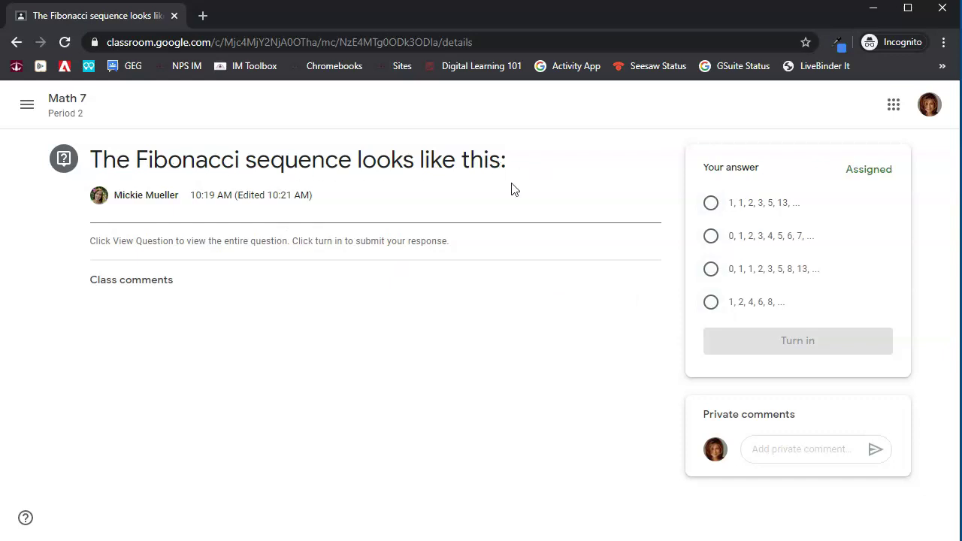
left_click(710, 236)
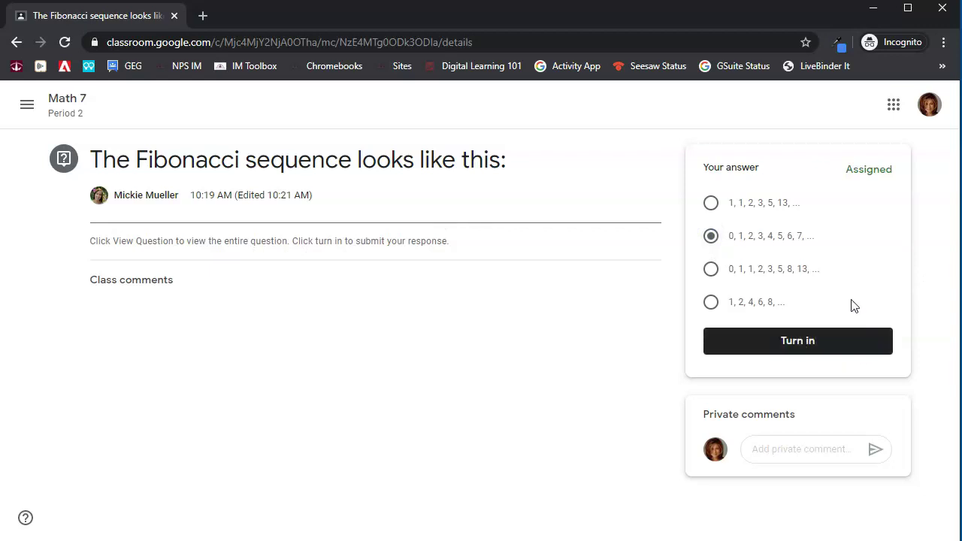
left_click(819, 350)
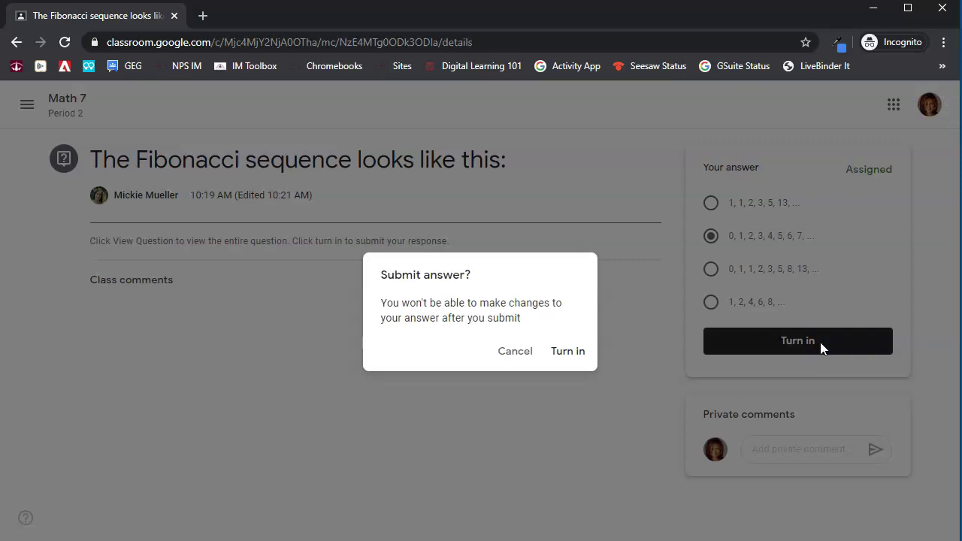
left_click(565, 353)
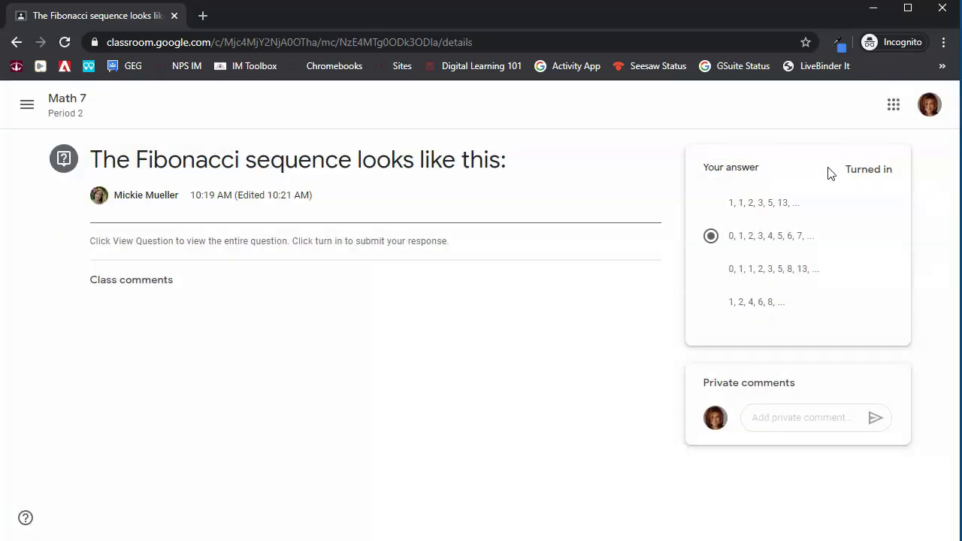
Go back to the classwork list, check the multiple-choice question's submission status and collapse it.
left_click(66, 109)
left_click(469, 113)
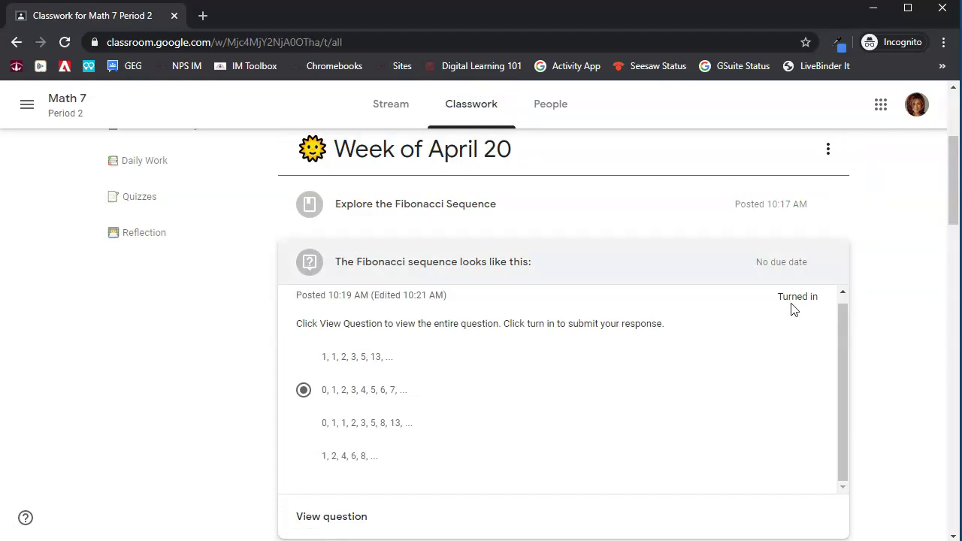
left_click(453, 256)
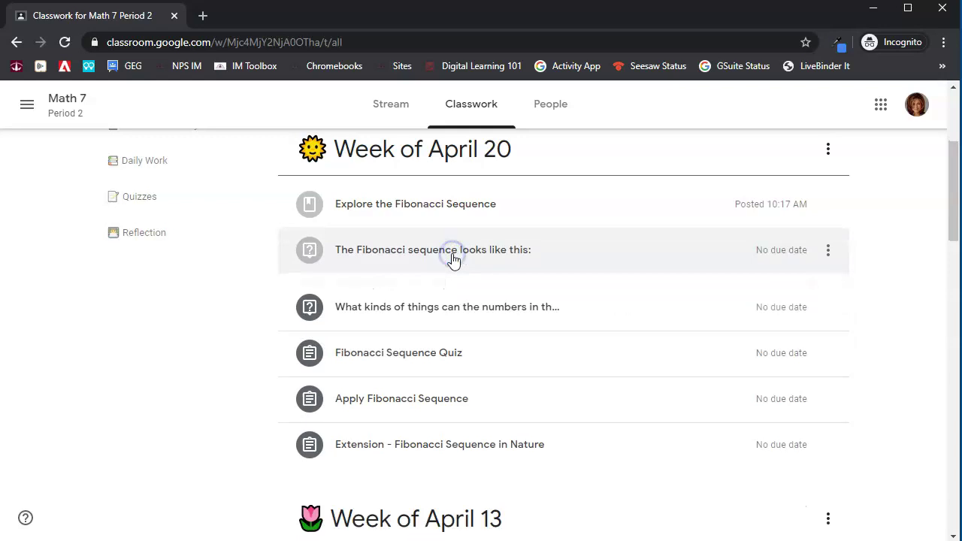
Answer the question about what Fibonacci numbers represent with "The Fibonacci sequence can be represented in nature - in shells, in flowers." and turn it in.
left_click(385, 297)
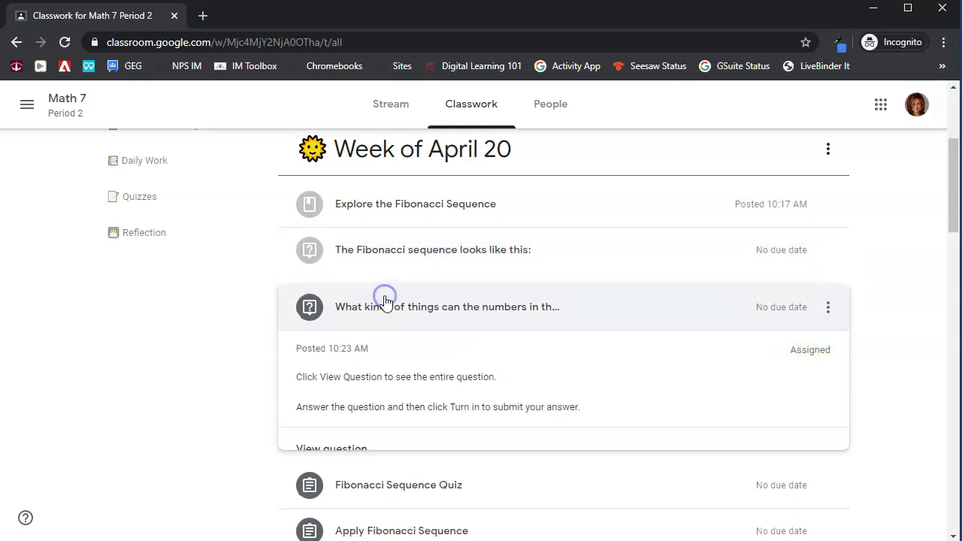
left_click(329, 451)
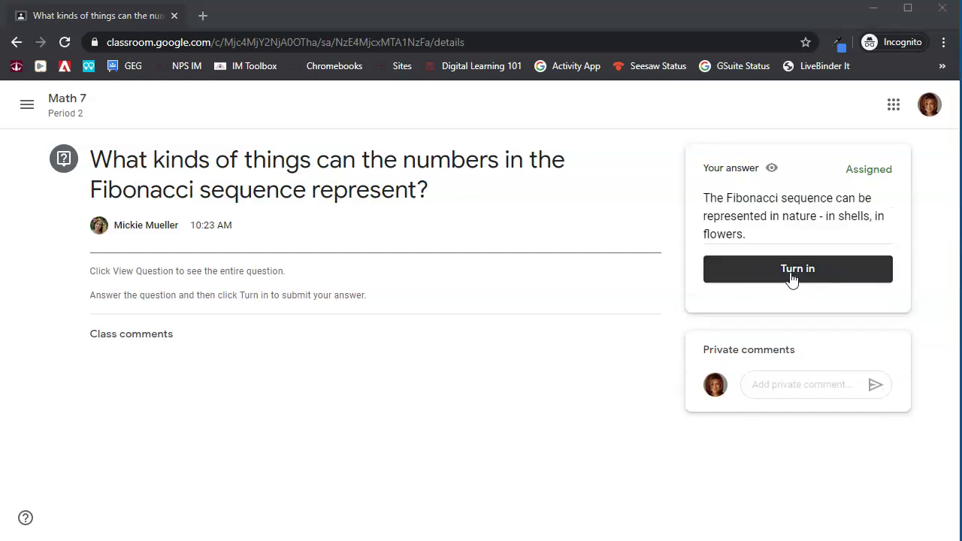
left_click(792, 277)
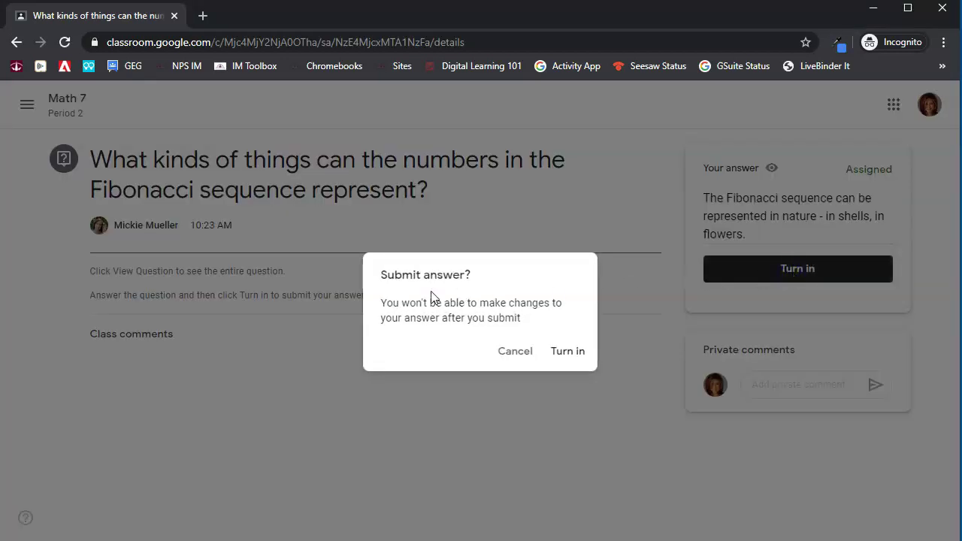
left_click(570, 353)
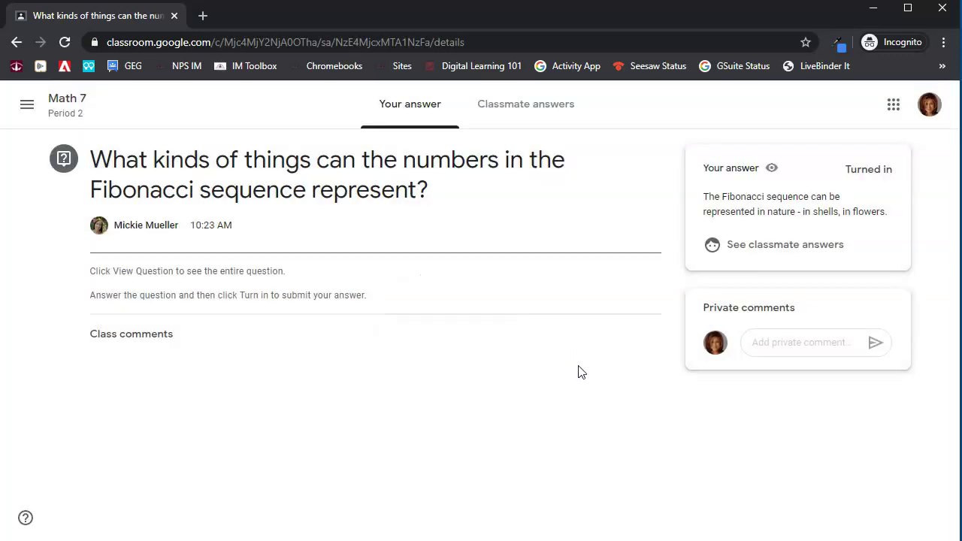
Return to the classwork list, check the short-answer question's submission status and collapse it.
left_click(74, 101)
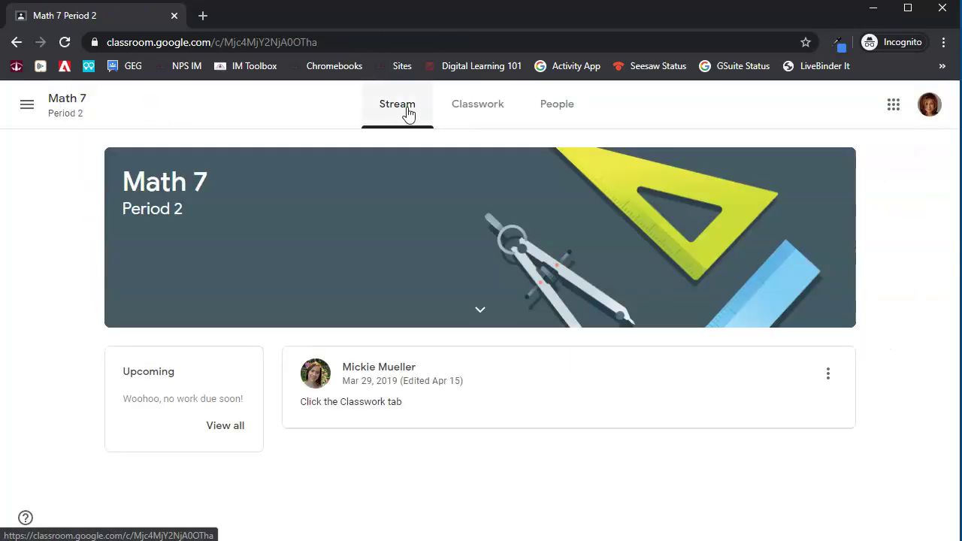
left_click(497, 107)
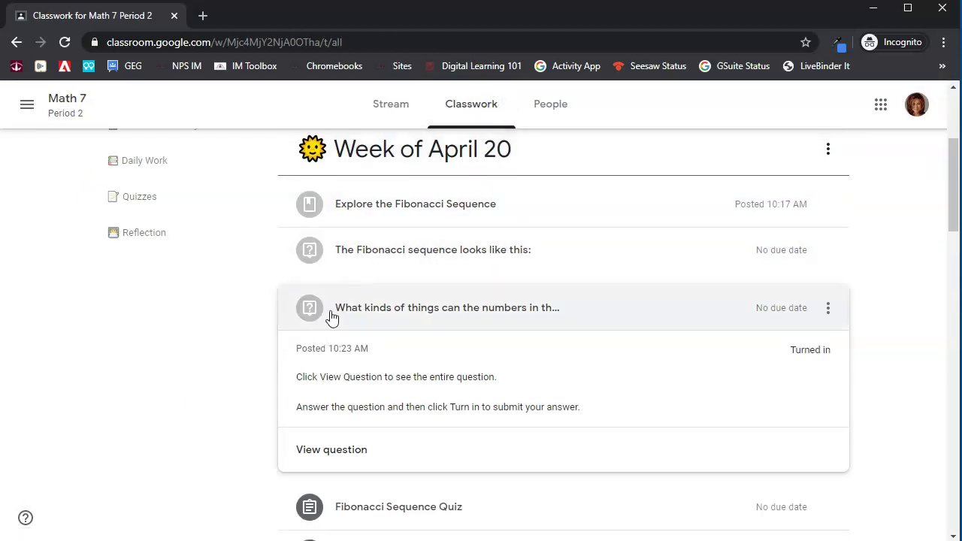
left_click(362, 309)
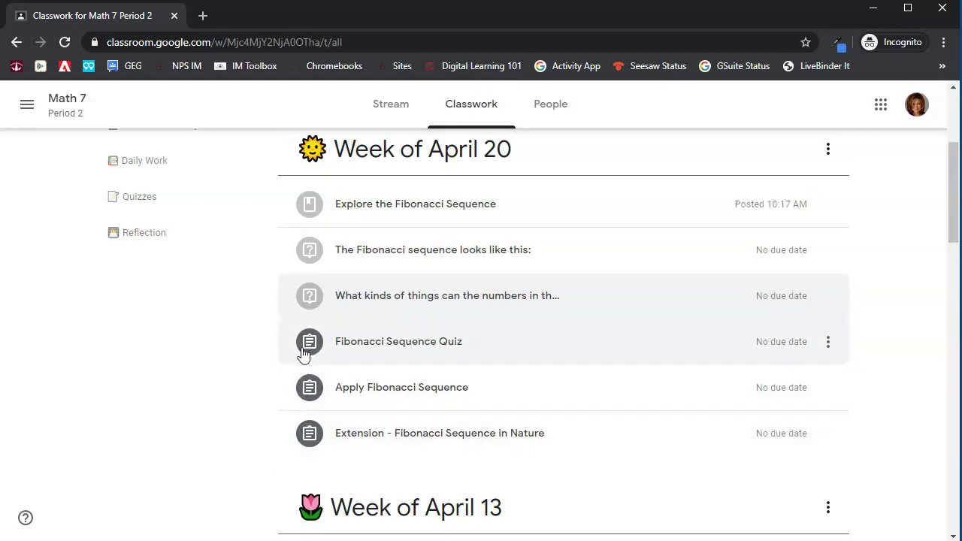
View the Fibonacci Sequence Quiz assignment under Week of April 20 and open its Google Forms quiz.
left_click(310, 345)
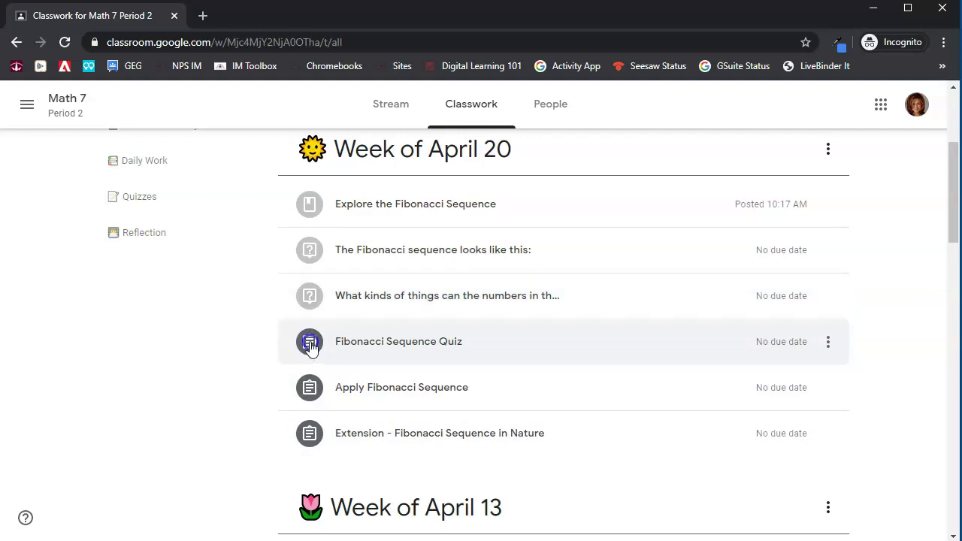
scroll(414, 350, "down", 2)
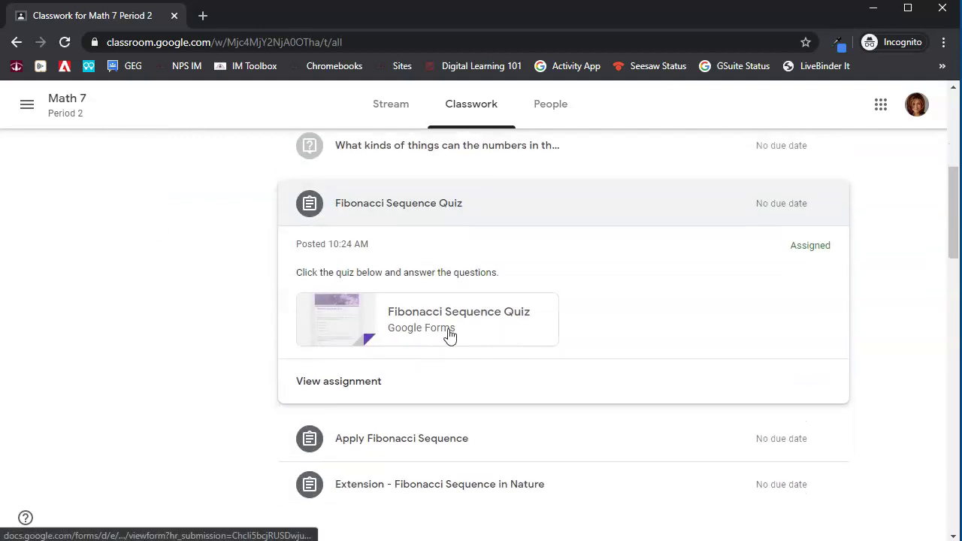
left_click(339, 385)
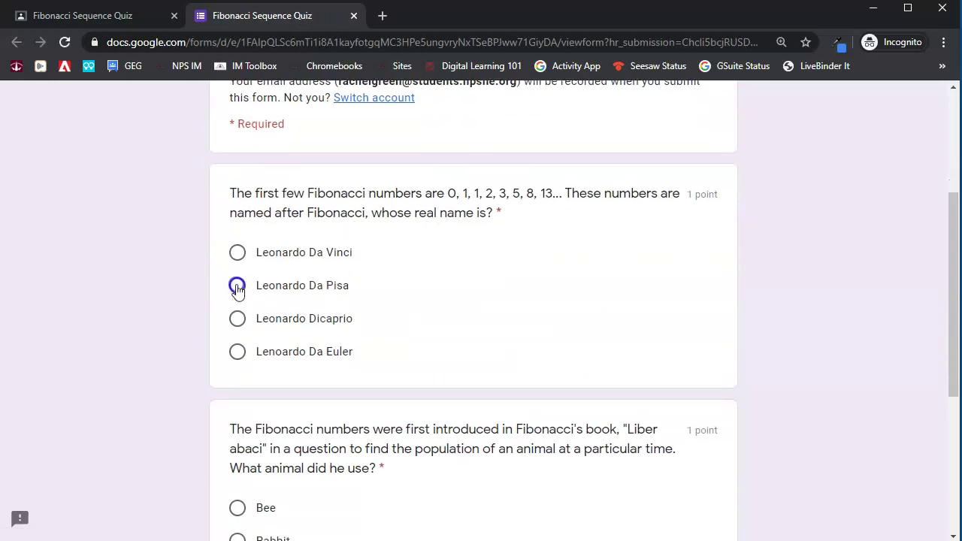
Answer the quiz with Leonardo Da Pisa for Fibonacci's real name and Rabbit for the animal, and submit it.
left_click(237, 286)
scroll(369, 290, "down", 3)
left_click(235, 316)
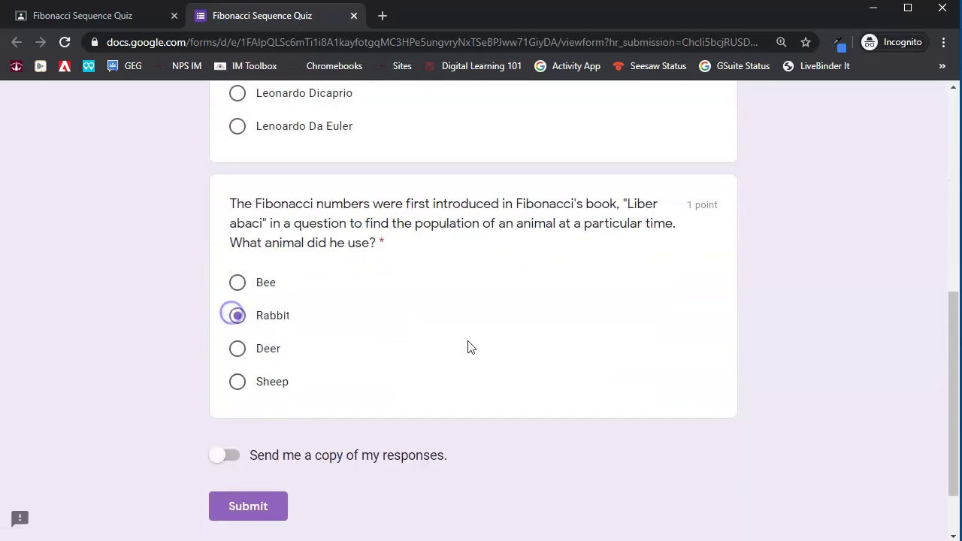
left_click(233, 509)
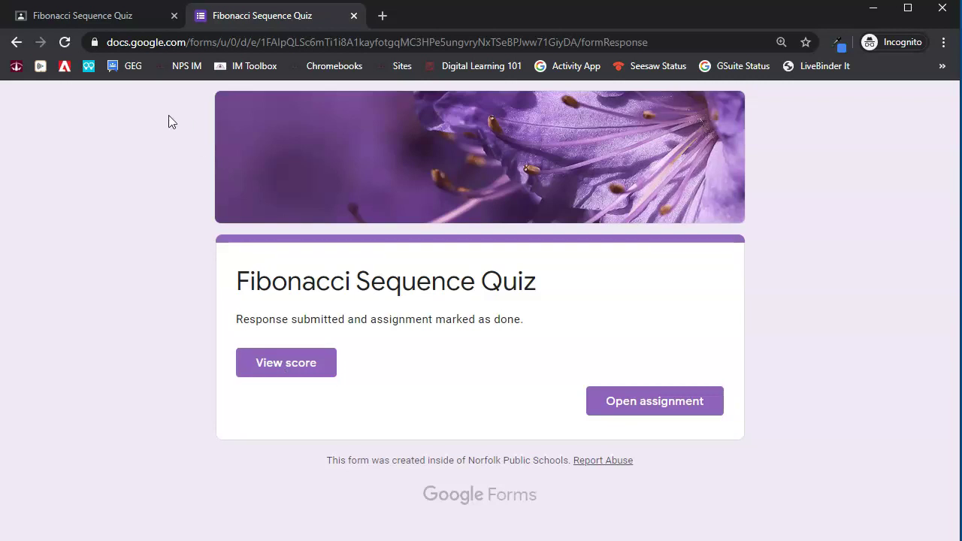
Switch back to Google Classroom, check the quiz's submission status in the classwork list and collapse it.
left_click(104, 16)
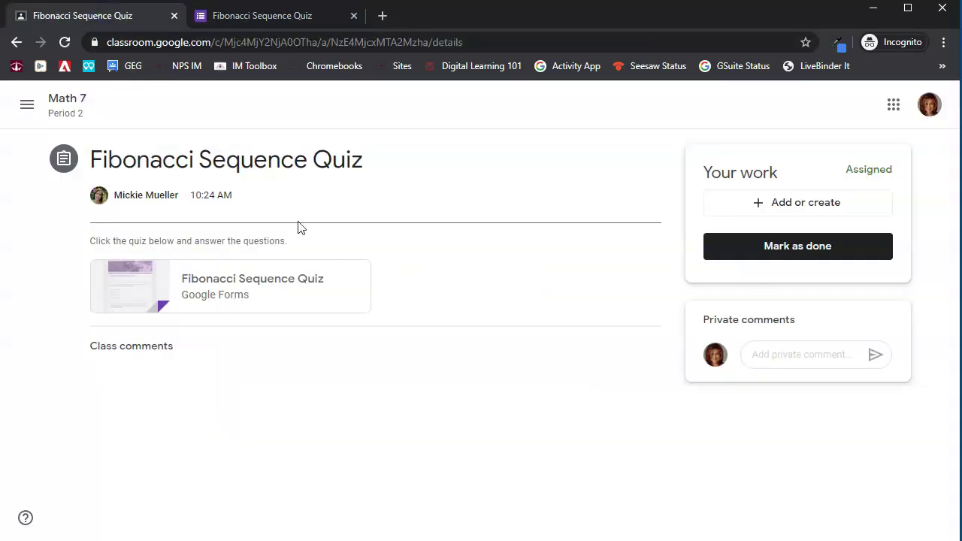
left_click(65, 100)
left_click(489, 111)
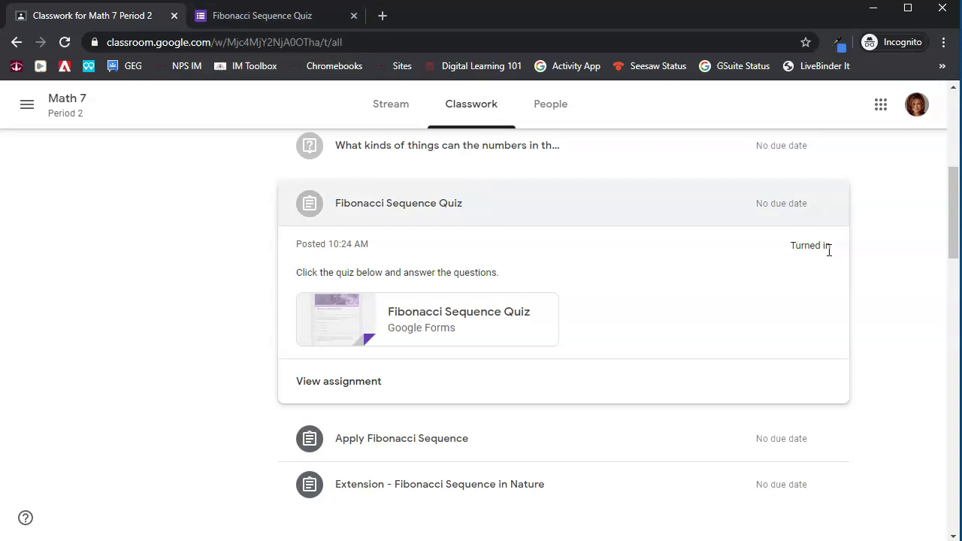
left_click(317, 208)
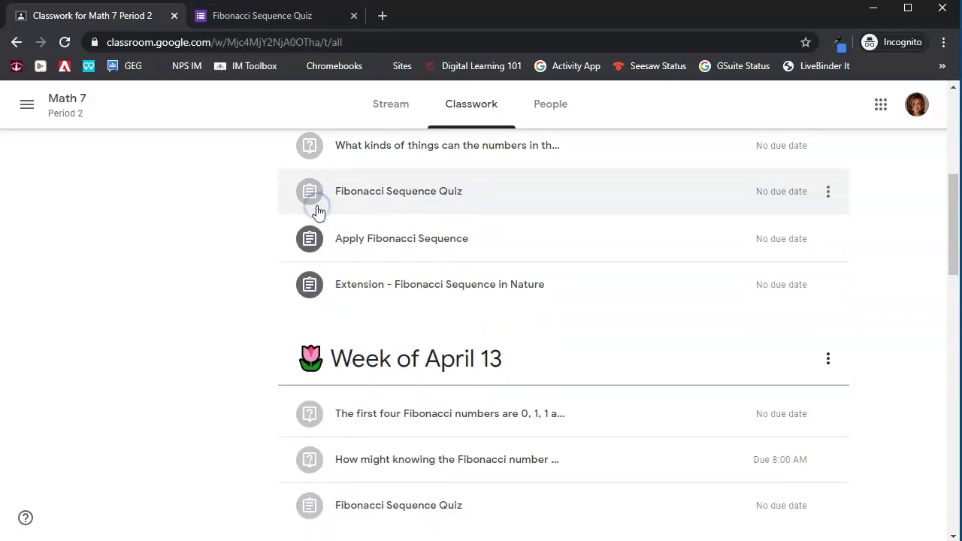
scroll(319, 218, "up", 2)
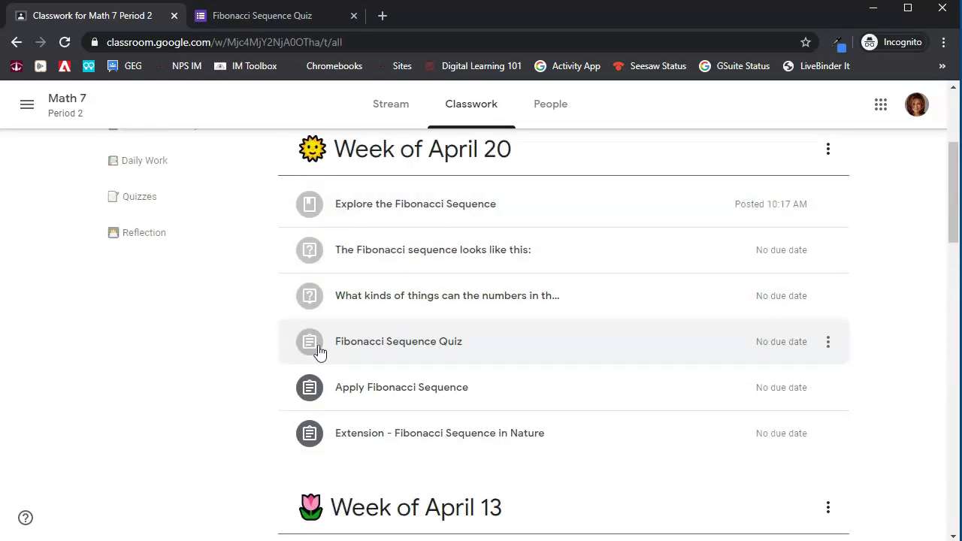
Open the Google Slides file of the Apply Fibonacci Sequence assignment and add a new slide after the Directions slide.
scroll(364, 341, "down", 1)
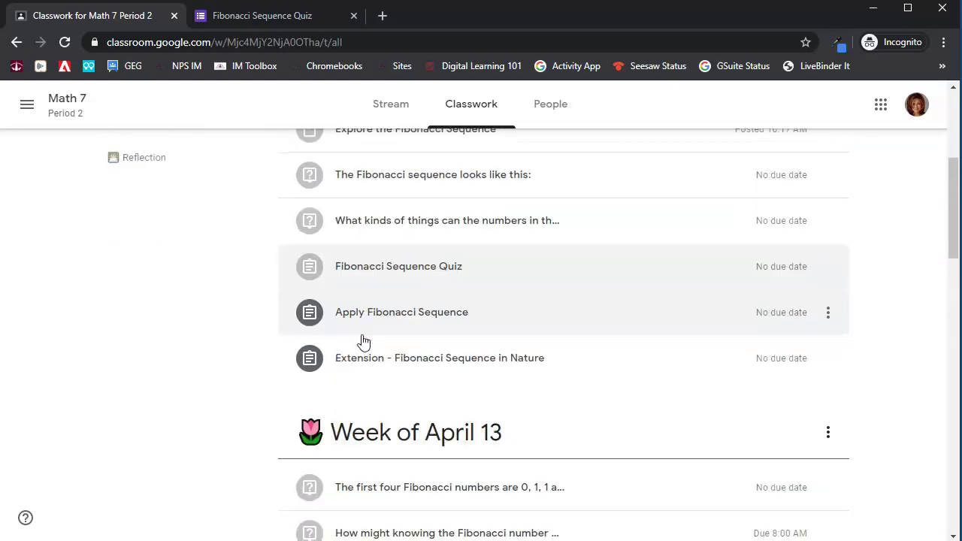
left_click(309, 319)
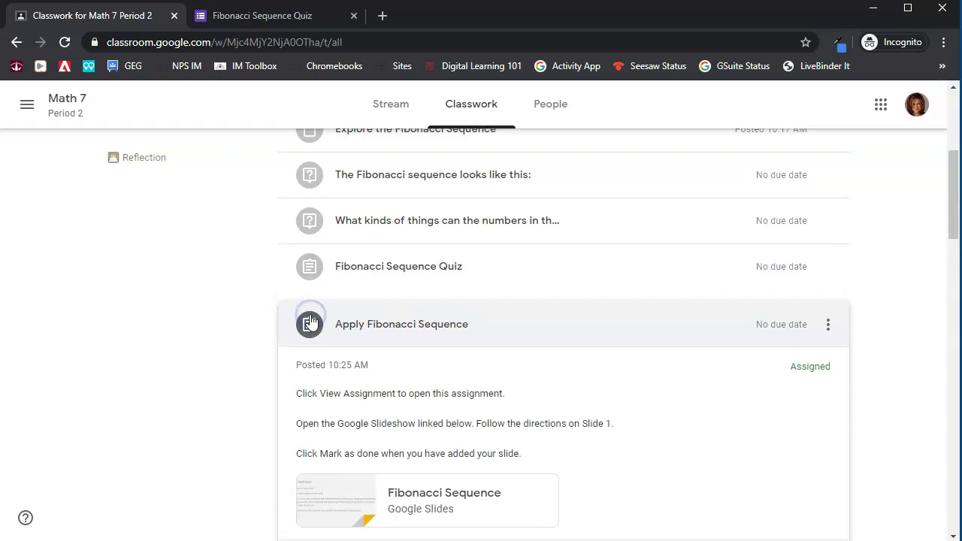
scroll(449, 334, "down", 2)
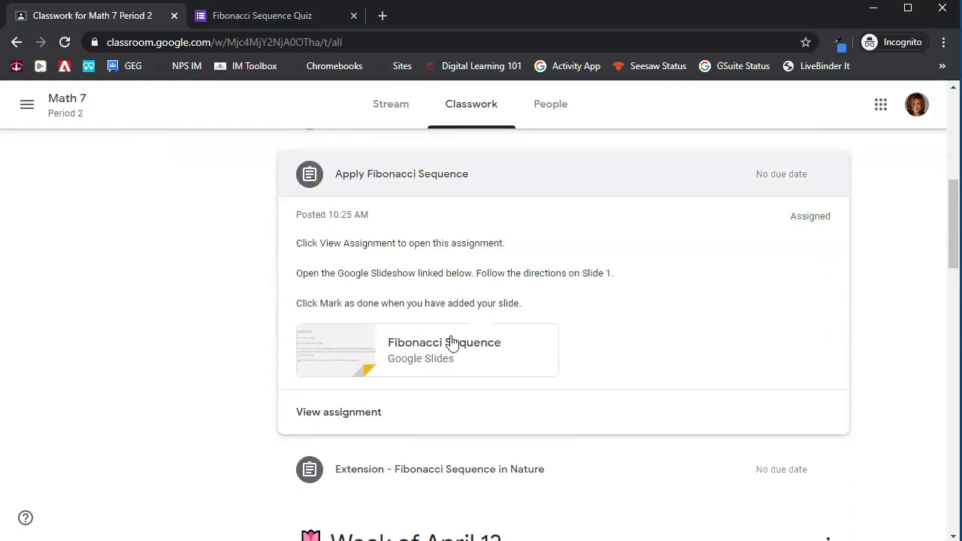
left_click(333, 417)
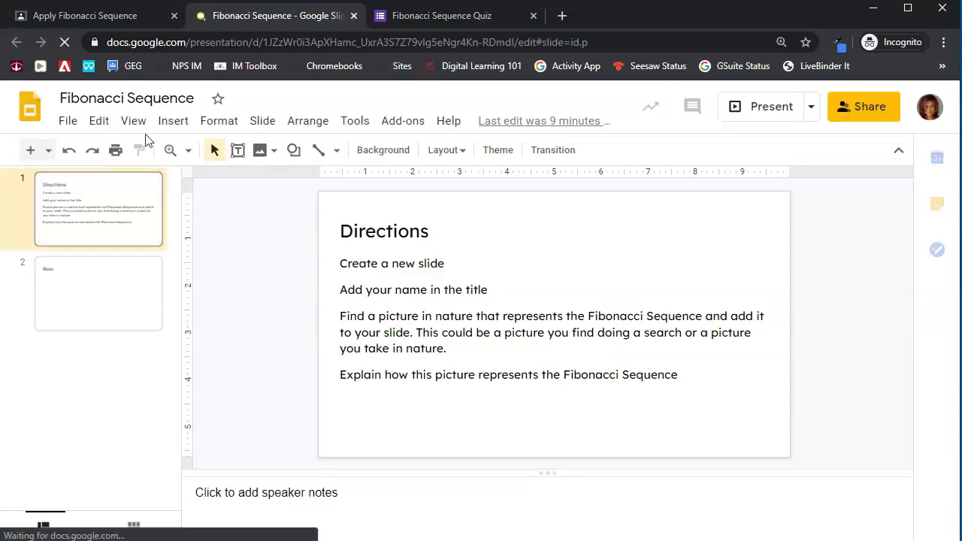
left_click(30, 151)
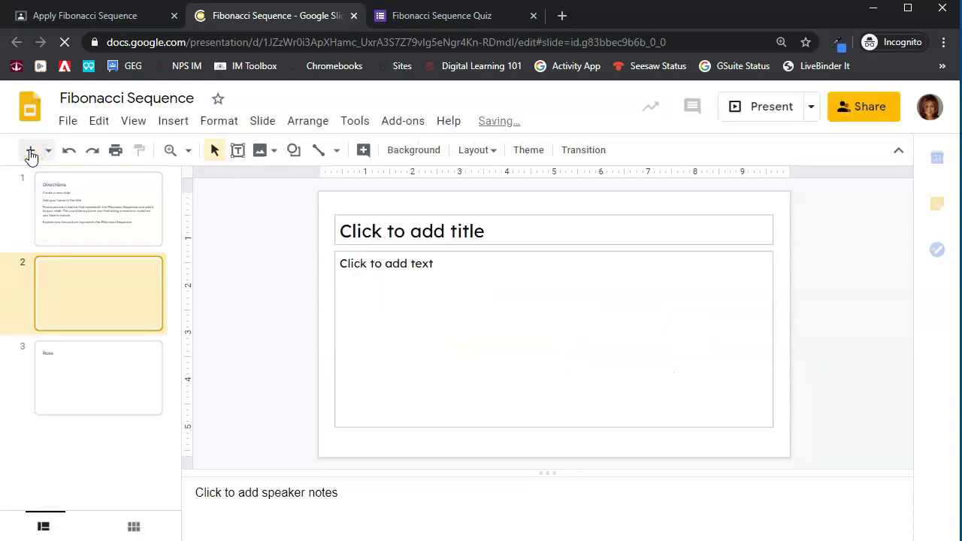
Enter the student's first name as the title of the new slide and go back to the Directions slide.
left_click(406, 217)
type("Rachel")
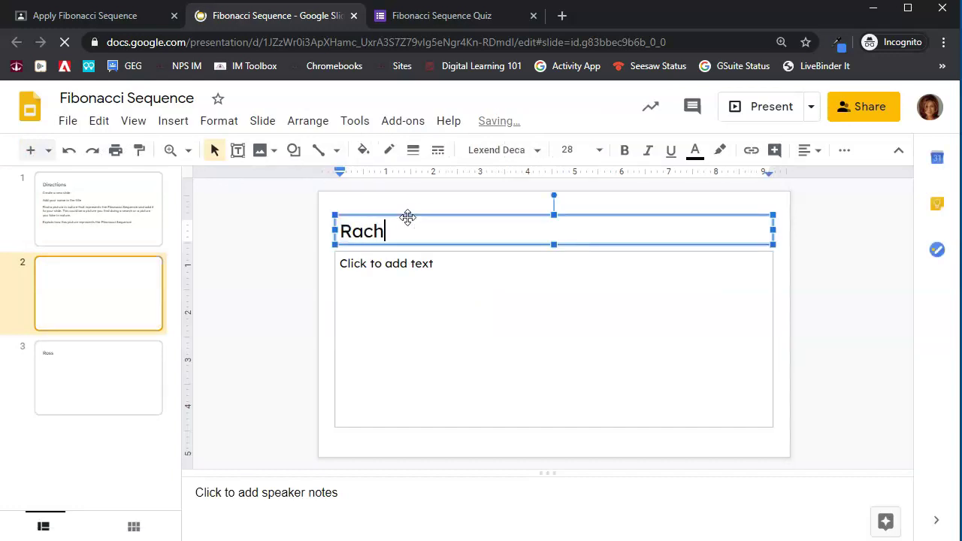
left_click(156, 202)
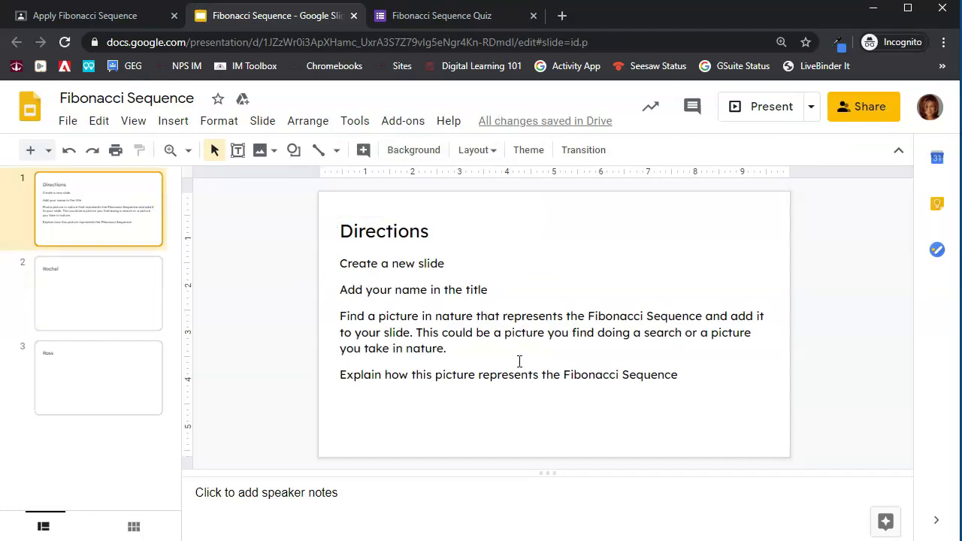
Switch back to Google Classroom, return to the Math 7 classwork list and collapse the Apply Fibonacci Sequence assignment.
left_click(158, 15)
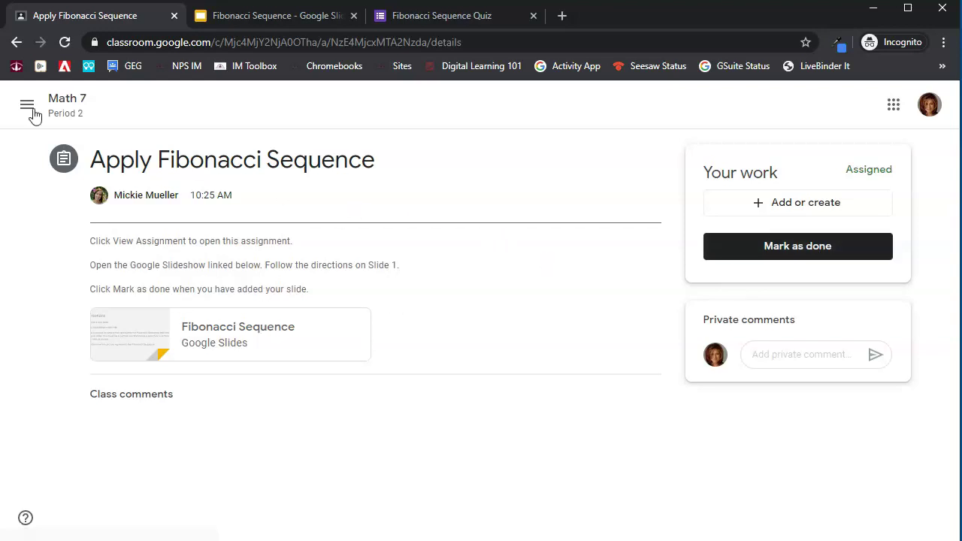
left_click(70, 98)
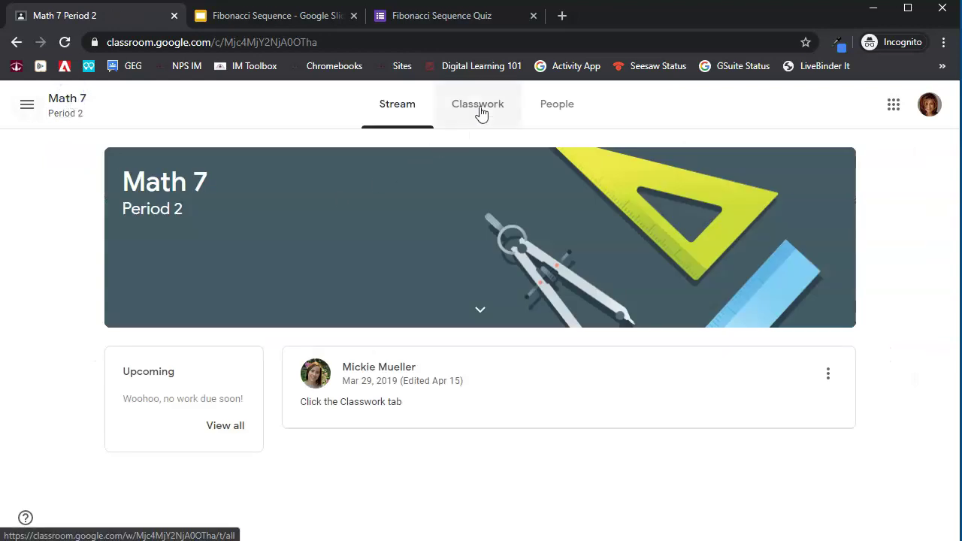
left_click(479, 109)
left_click(354, 176)
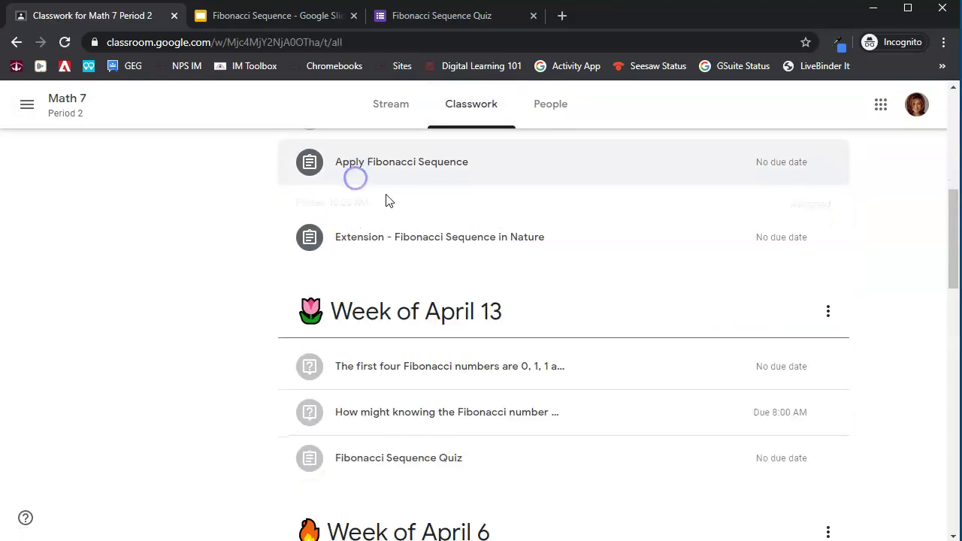
Expand the Extension - Fibonacci Sequence in Nature assignment under Week of April 20 and open its full assignment page.
scroll(449, 192, "down", 1)
scroll(371, 285, "up", 3)
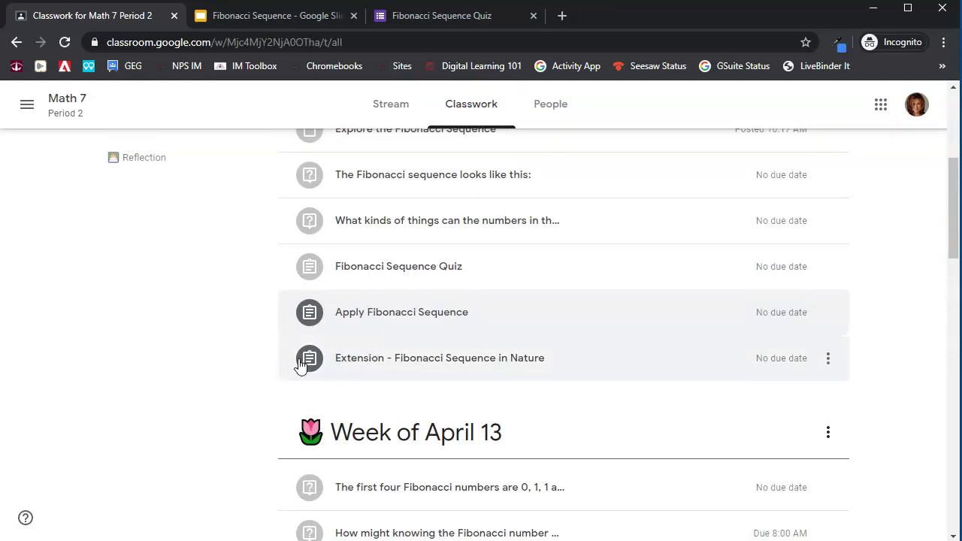
left_click(375, 360)
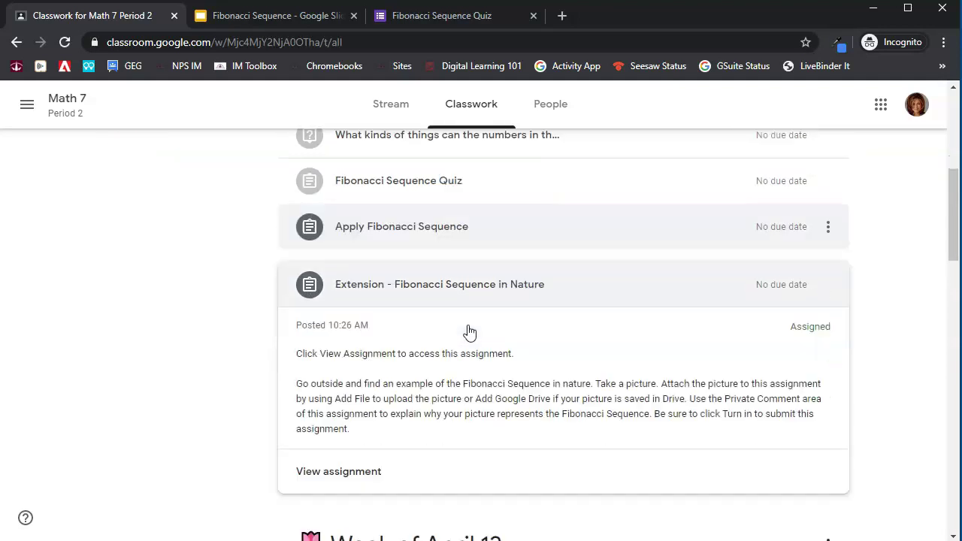
left_click(340, 335)
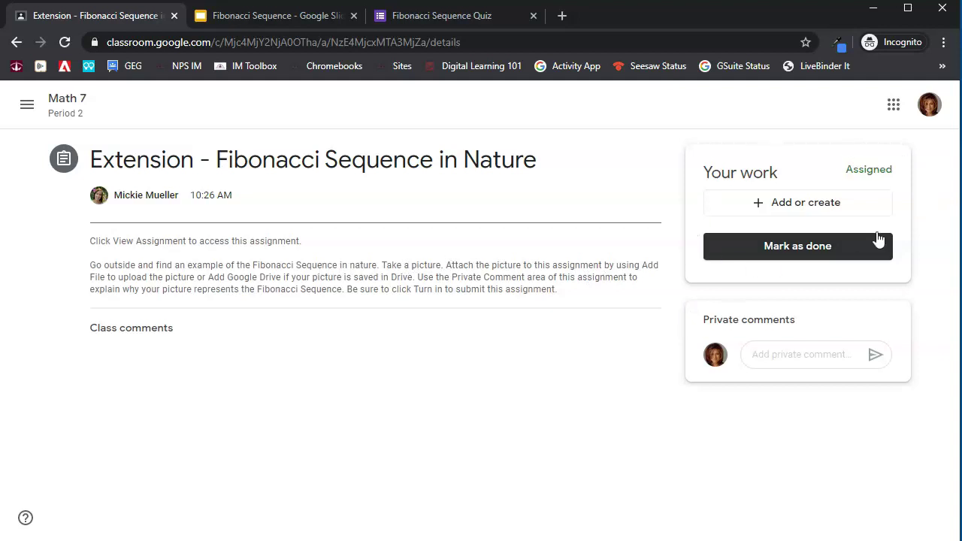
Look at the options for adding or creating work in the Extension assignment and activate its private comment field.
left_click(778, 210)
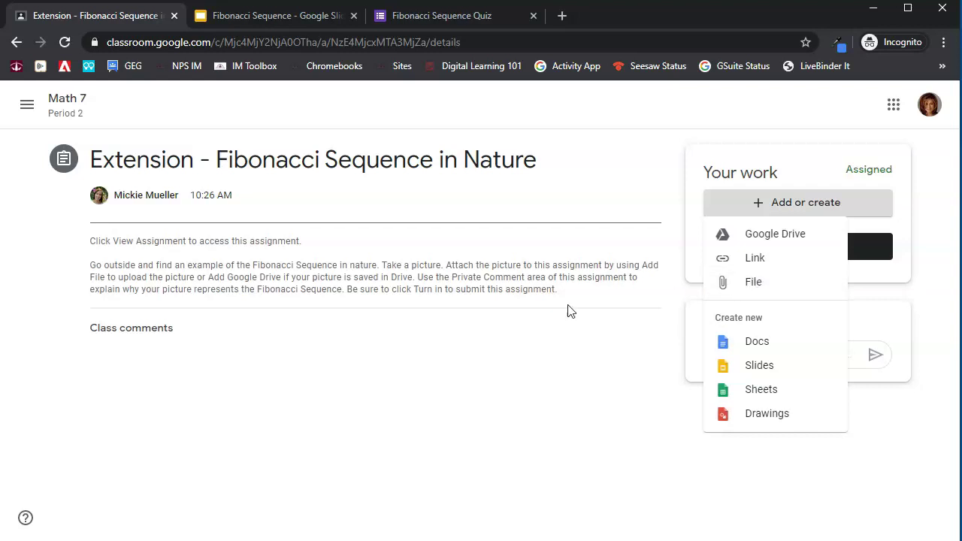
left_click(532, 306)
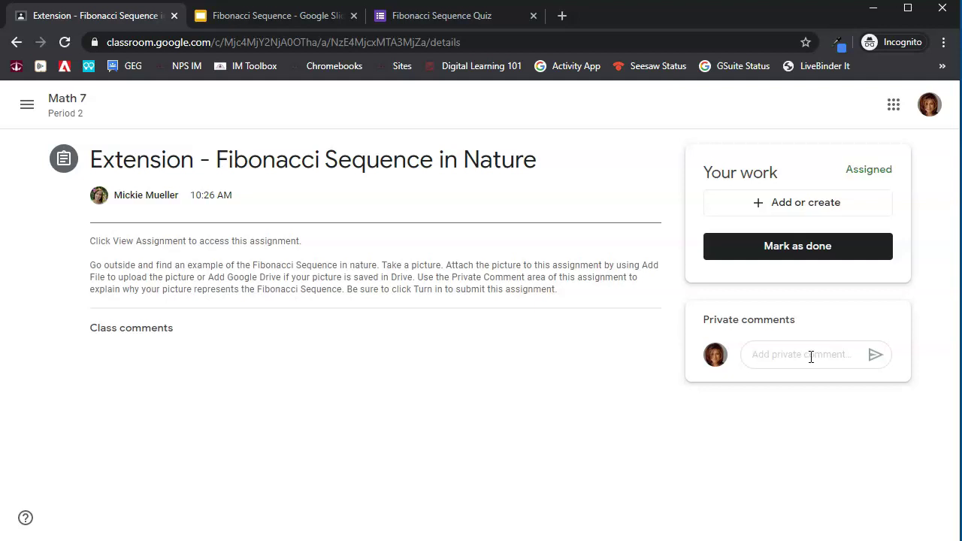
left_click(794, 357)
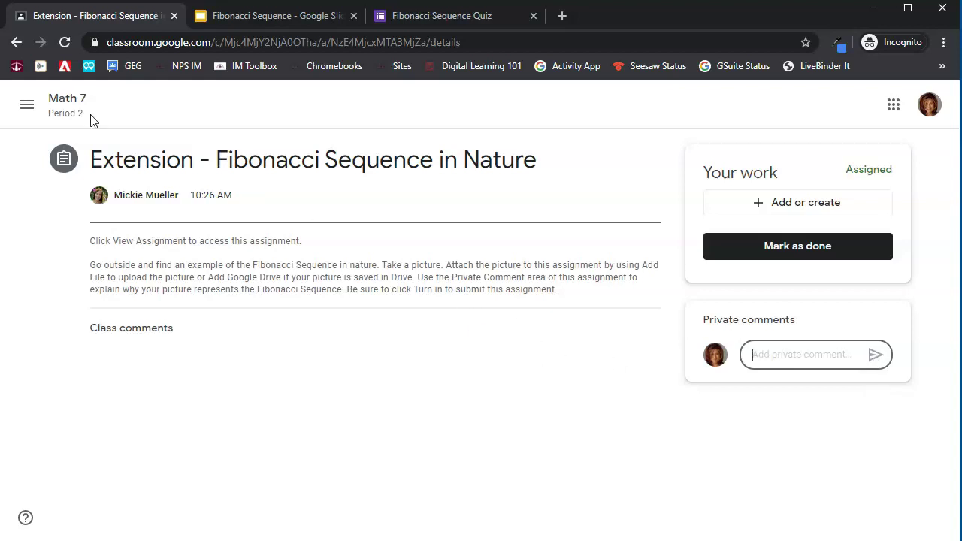
Return to the Math 7 classwork list, collapse the Extension assignment and review the Week of April 20 items.
left_click(66, 100)
left_click(466, 107)
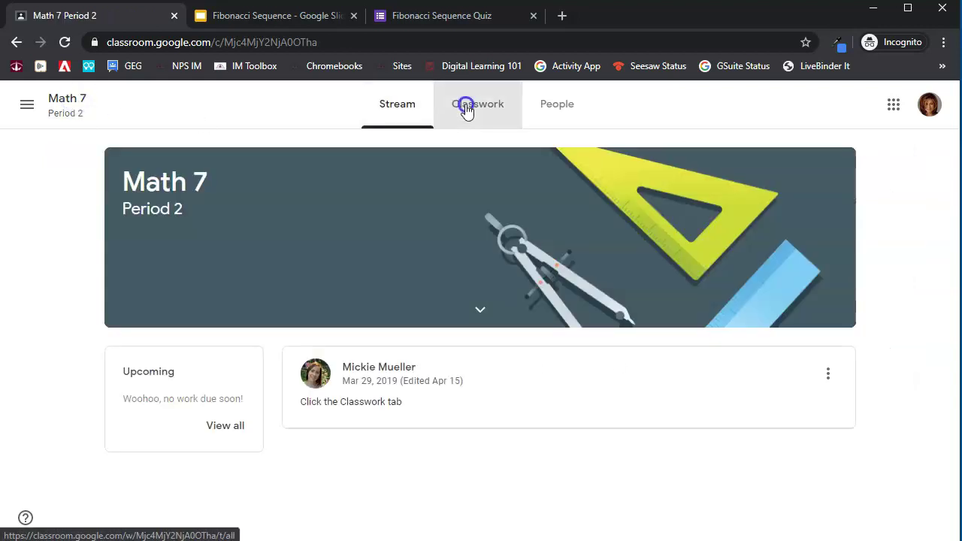
left_click(338, 145)
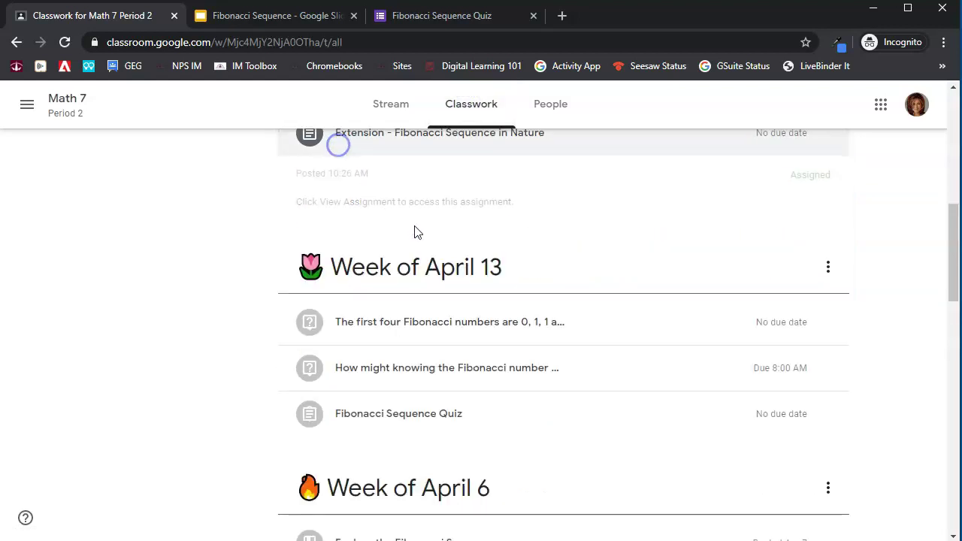
scroll(419, 232, "up", 5)
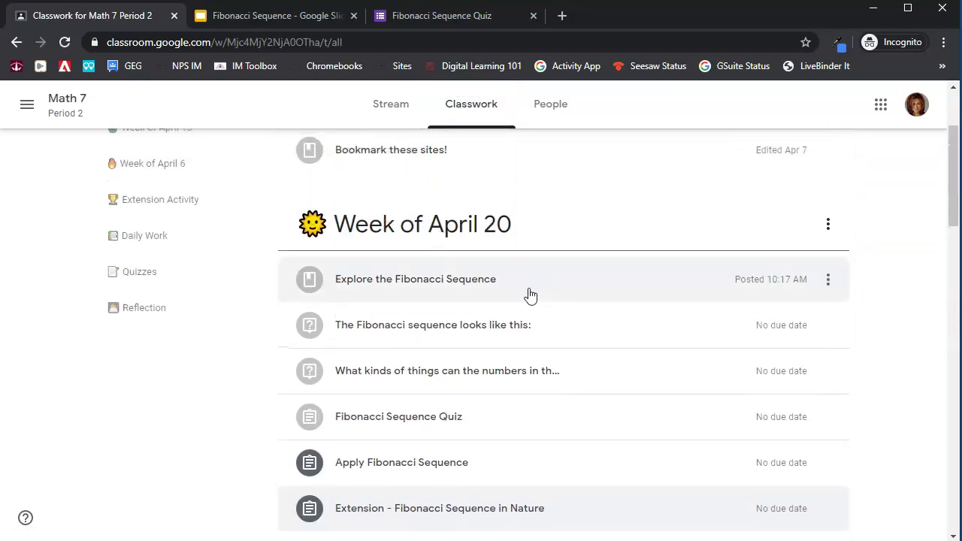
scroll(531, 295, "down", 1)
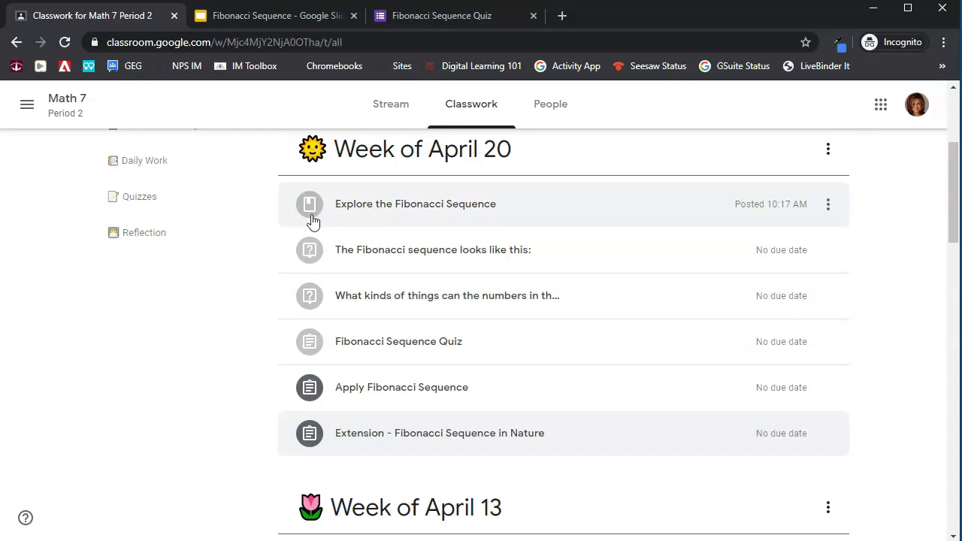